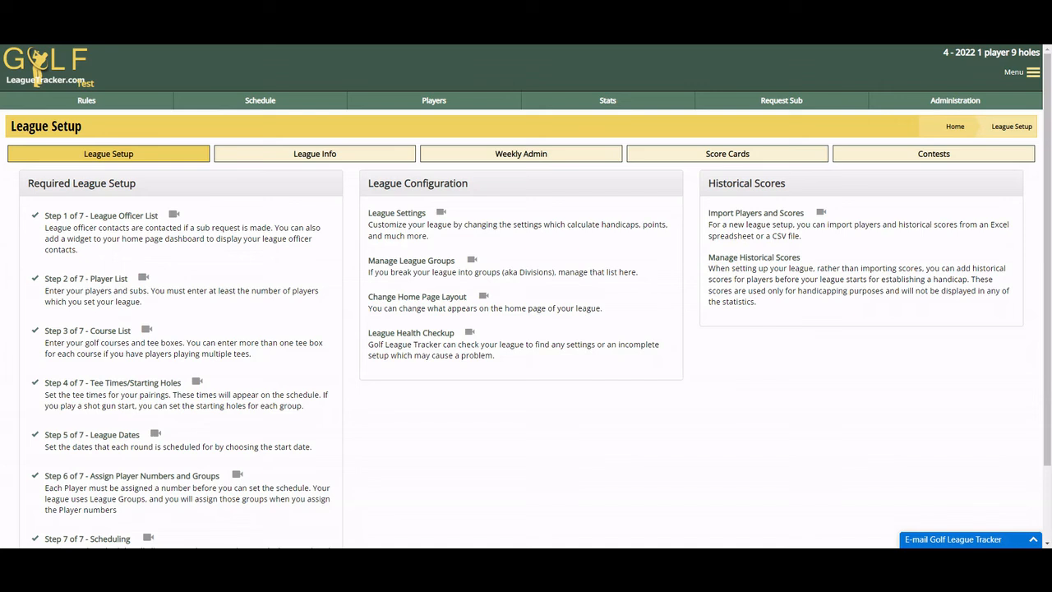
Step: Display the league schedule for round 3 (4/27/2022) and highlight the Black O'Heath course placeholder entries
click(260, 100)
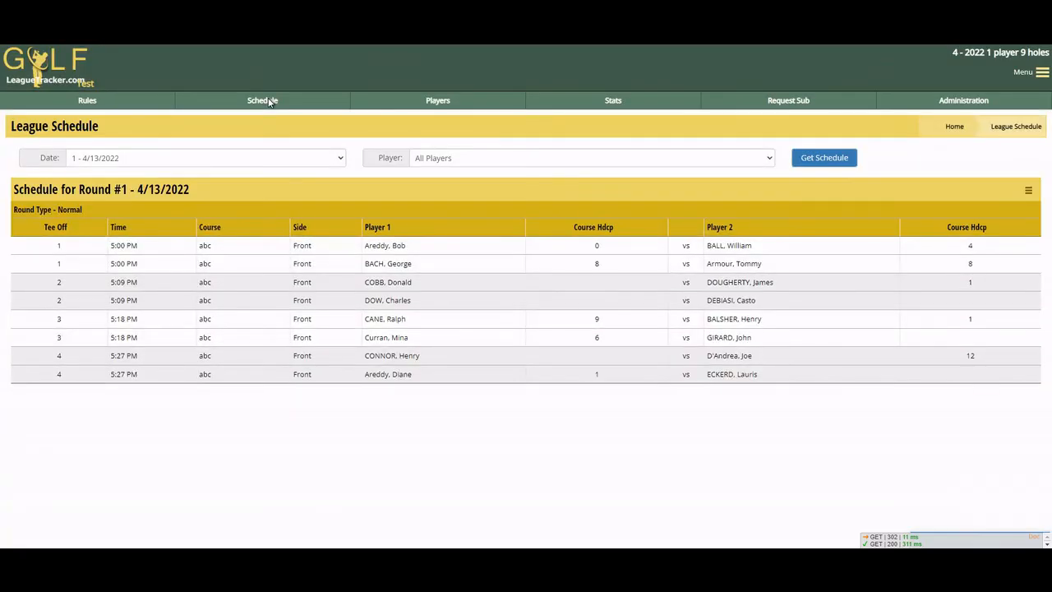
click(179, 161)
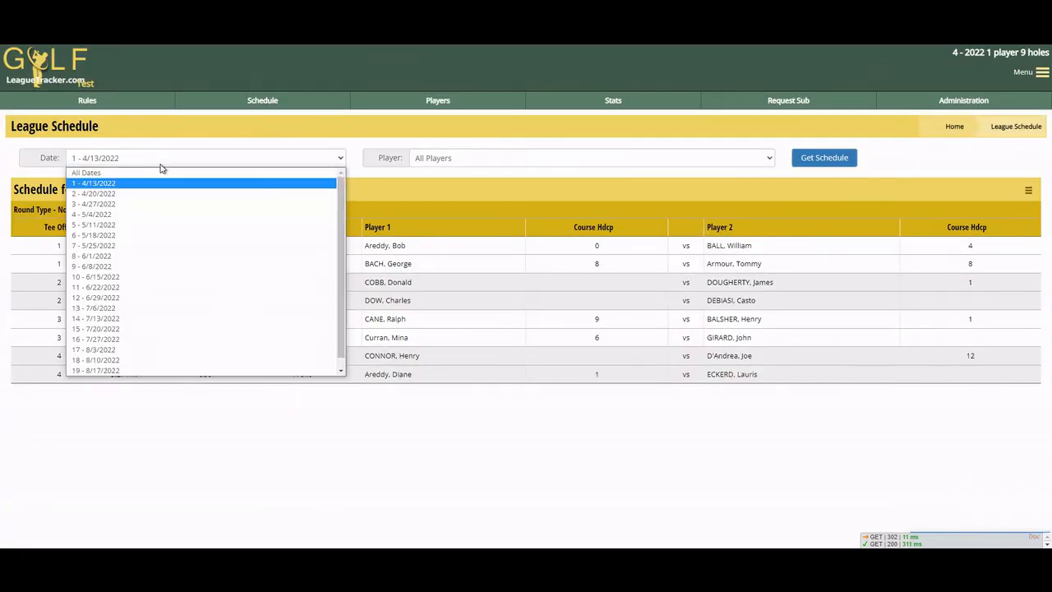
click(99, 203)
click(822, 159)
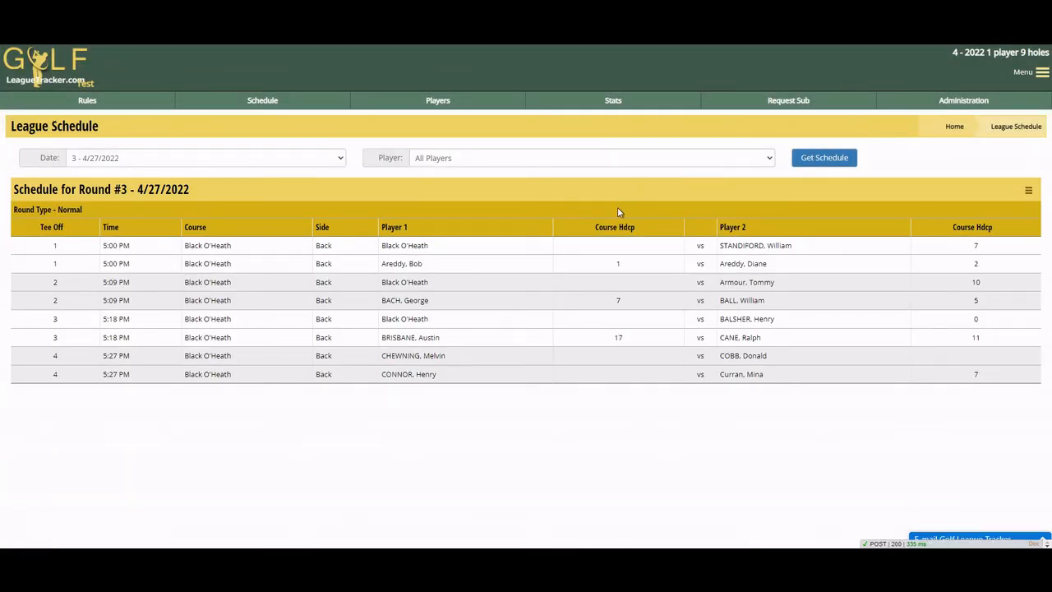
drag(382, 245, 442, 250)
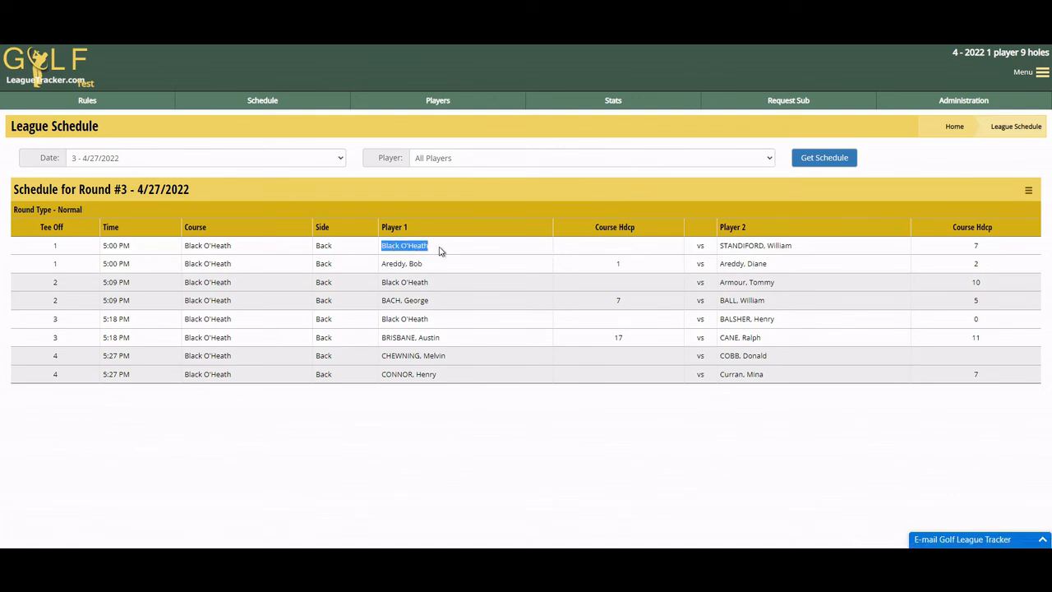
drag(385, 282, 472, 284)
drag(386, 319, 441, 327)
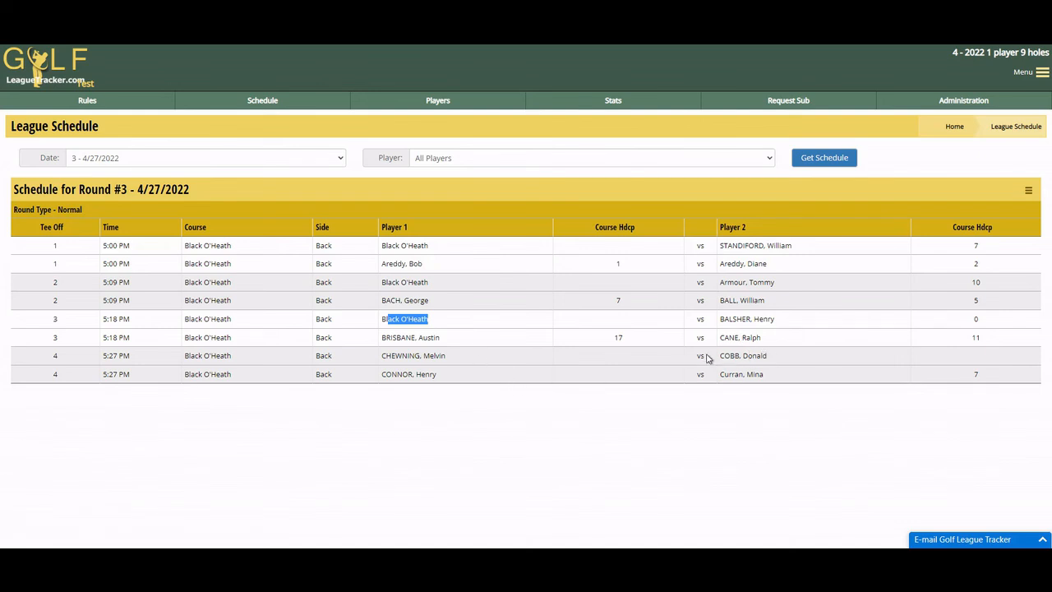
Step: Open score entry for group 1 of round 3 from weekly admin
click(921, 106)
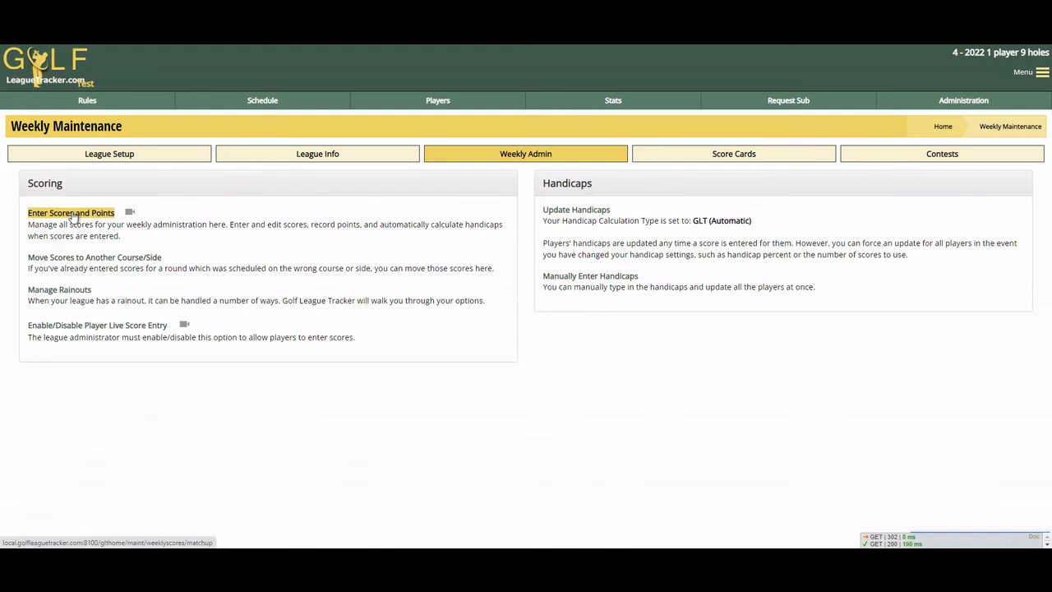
click(72, 215)
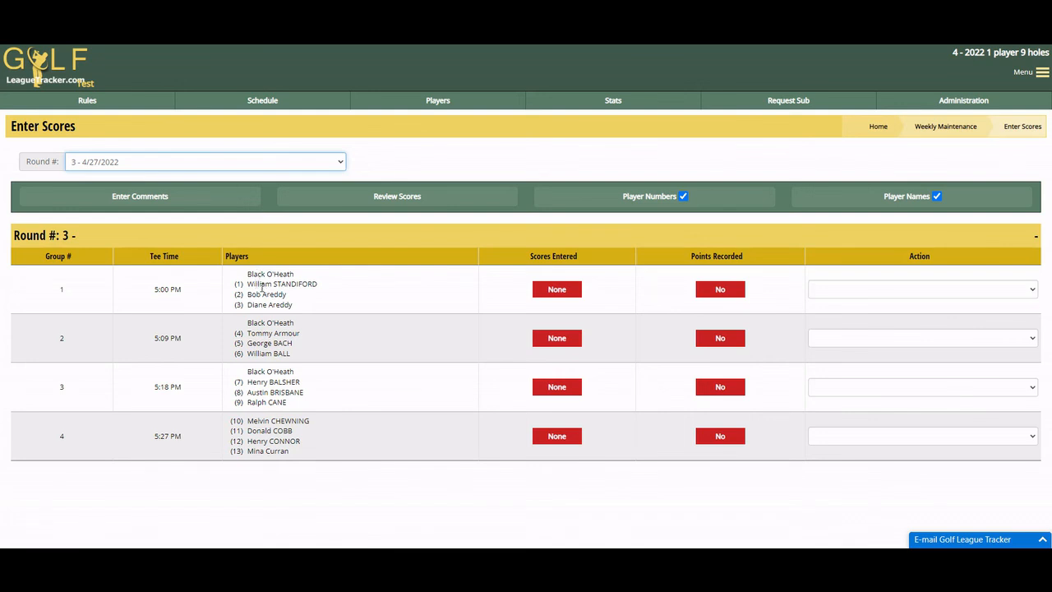
click(867, 293)
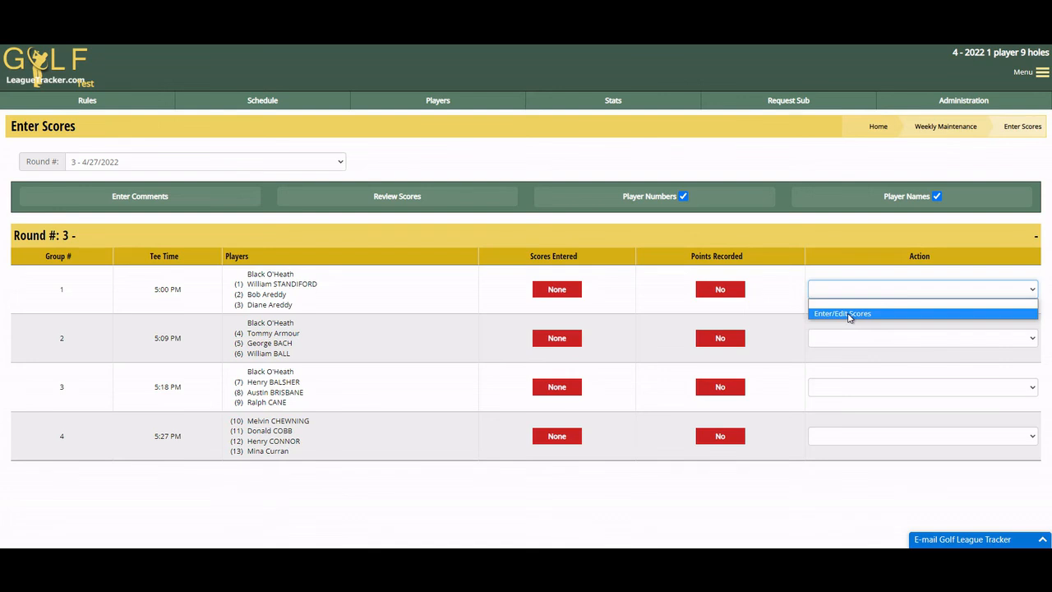
click(849, 314)
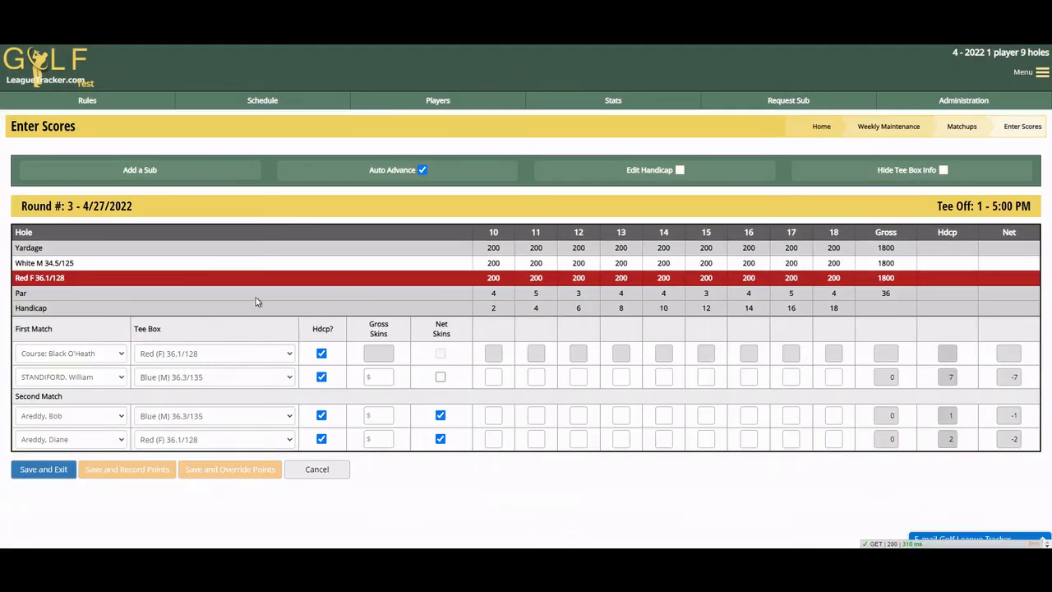
click(55, 353)
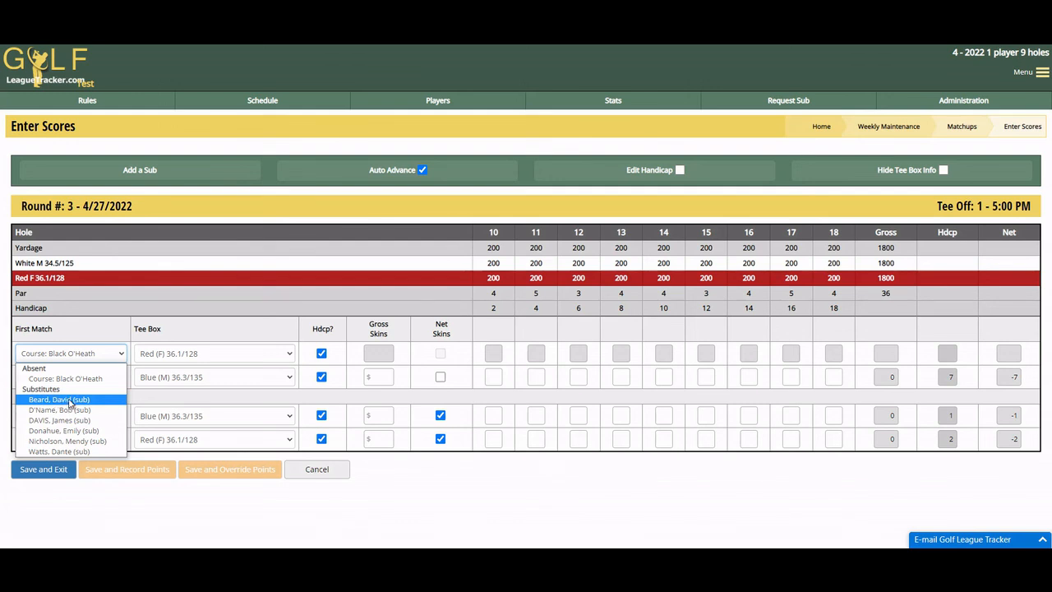
click(71, 402)
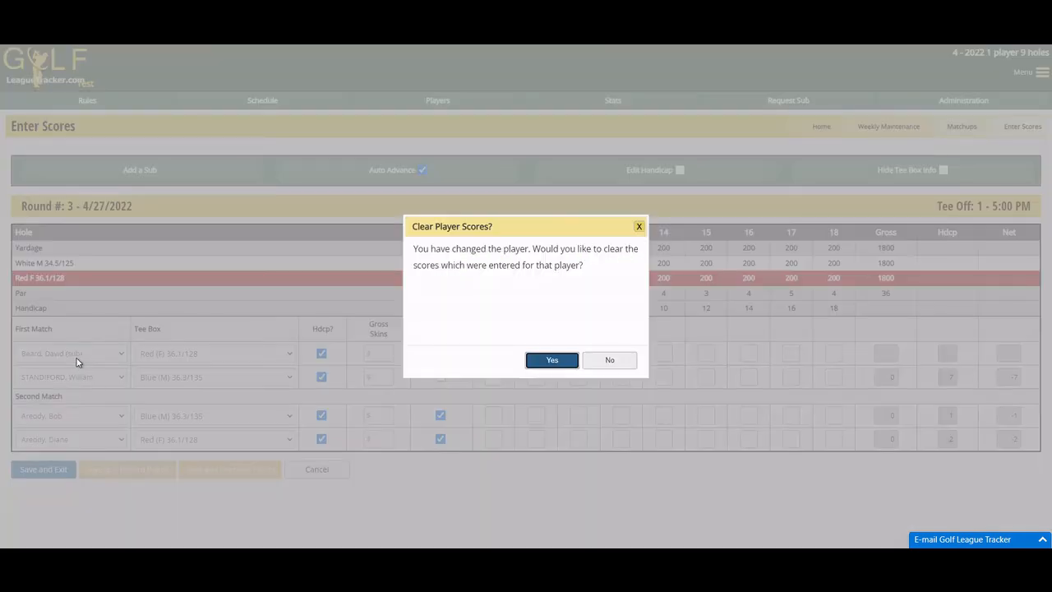
click(549, 363)
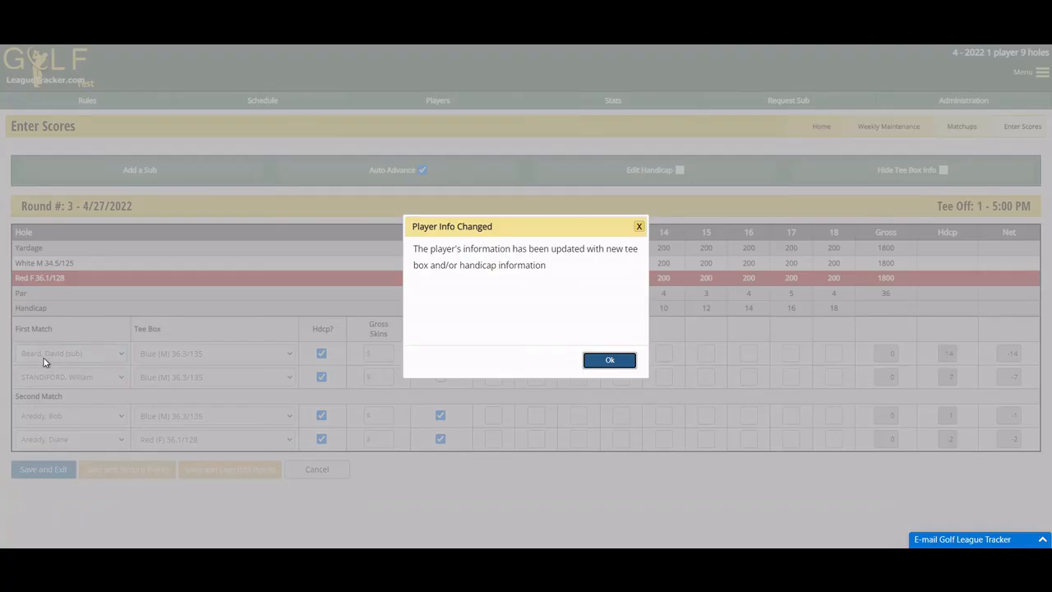
click(597, 364)
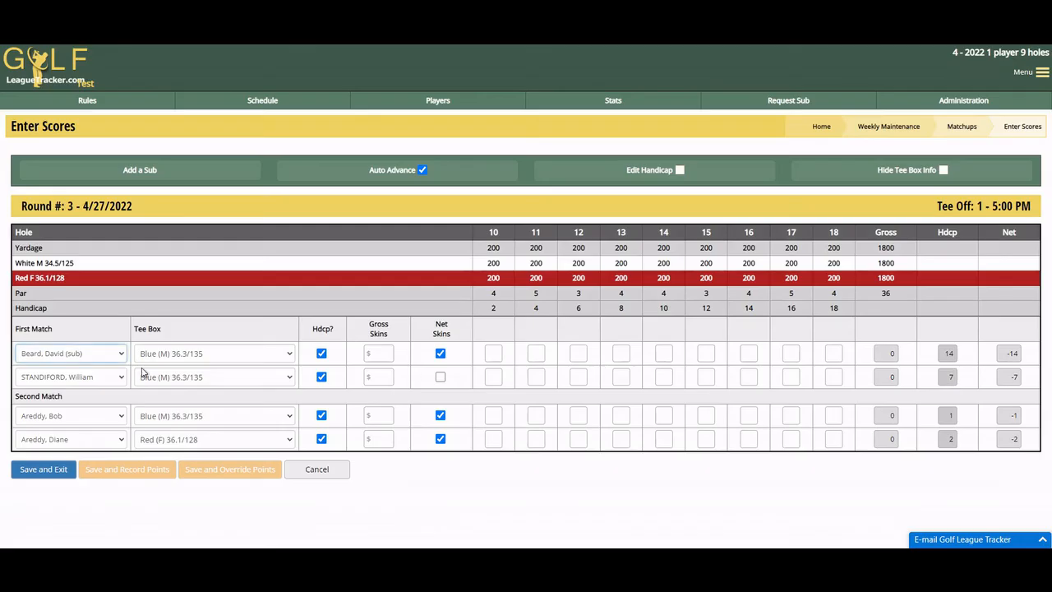
click(71, 358)
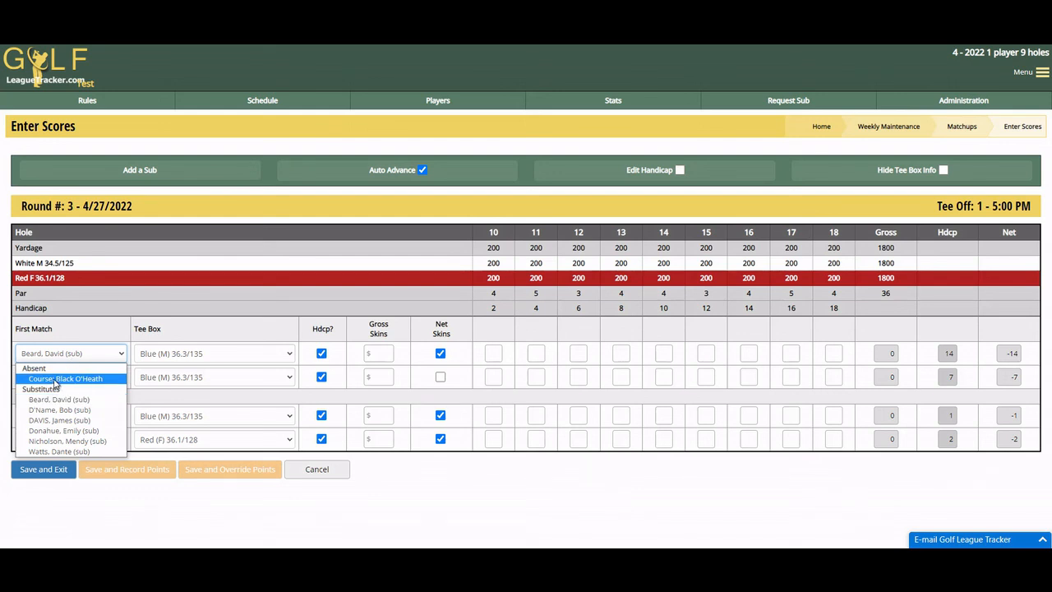
click(55, 379)
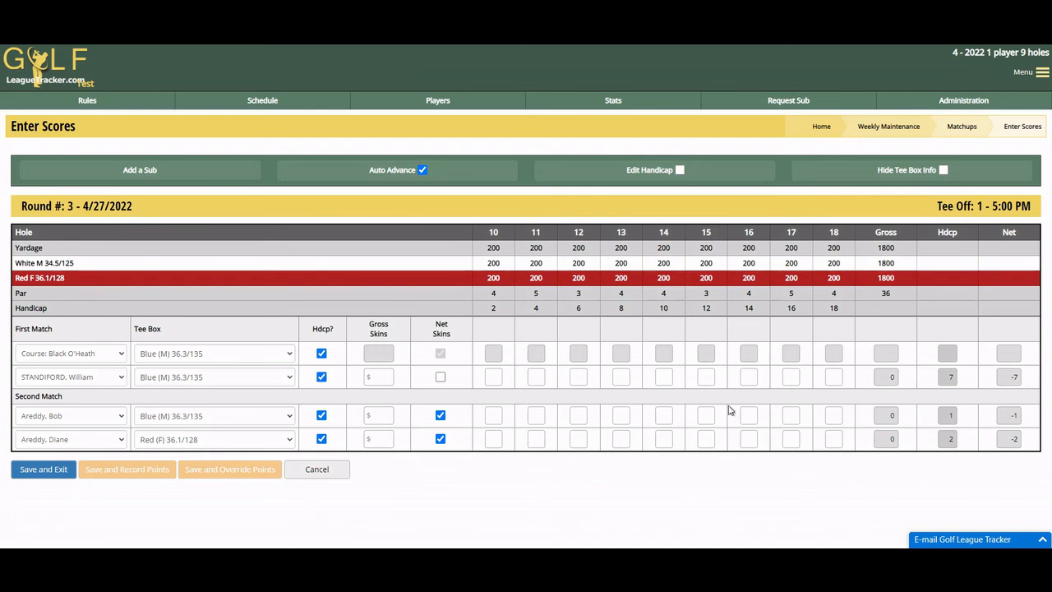
Step: Enter the nine hole scores for the three players in group 1 and save the scorecard
click(494, 376)
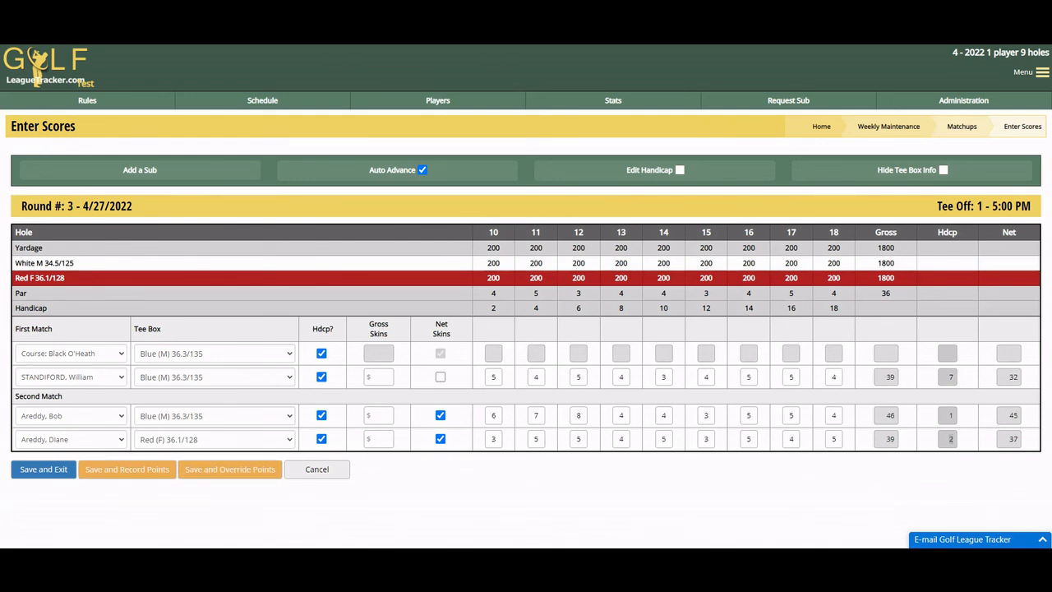
click(44, 474)
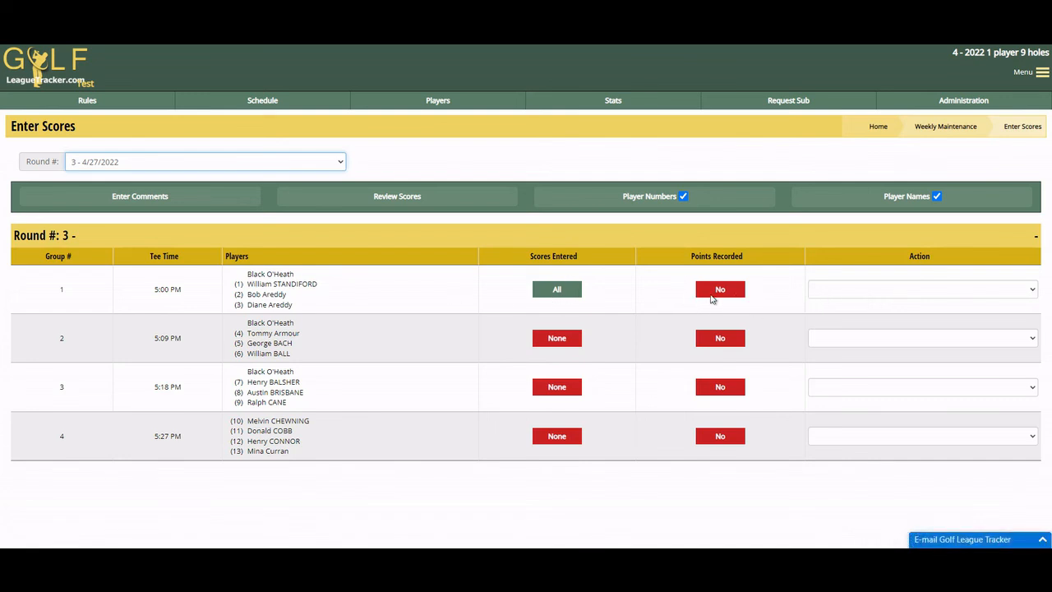
Step: Record the match points for group 1
click(879, 295)
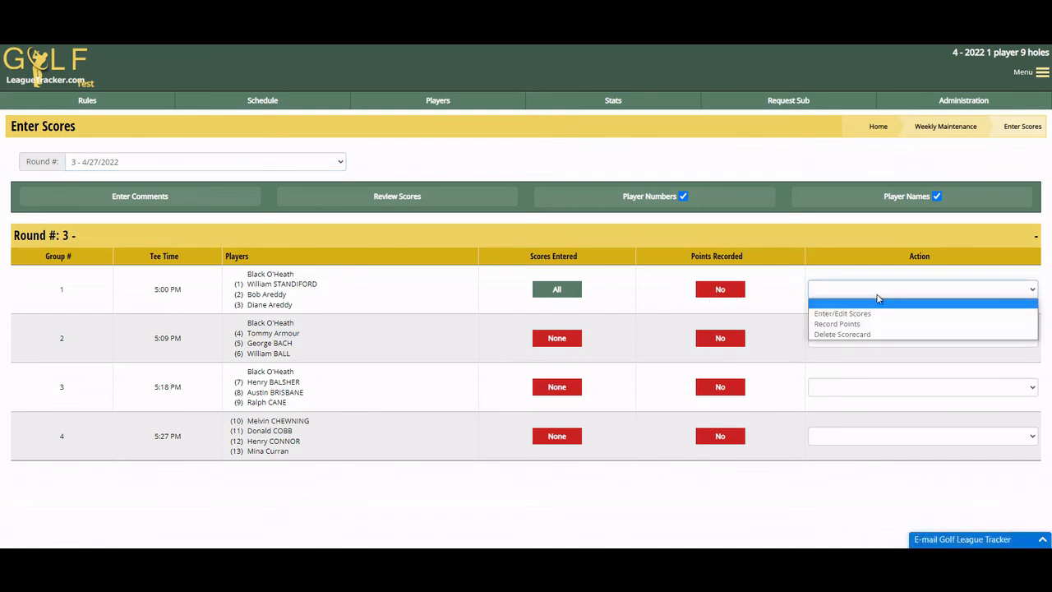
click(836, 323)
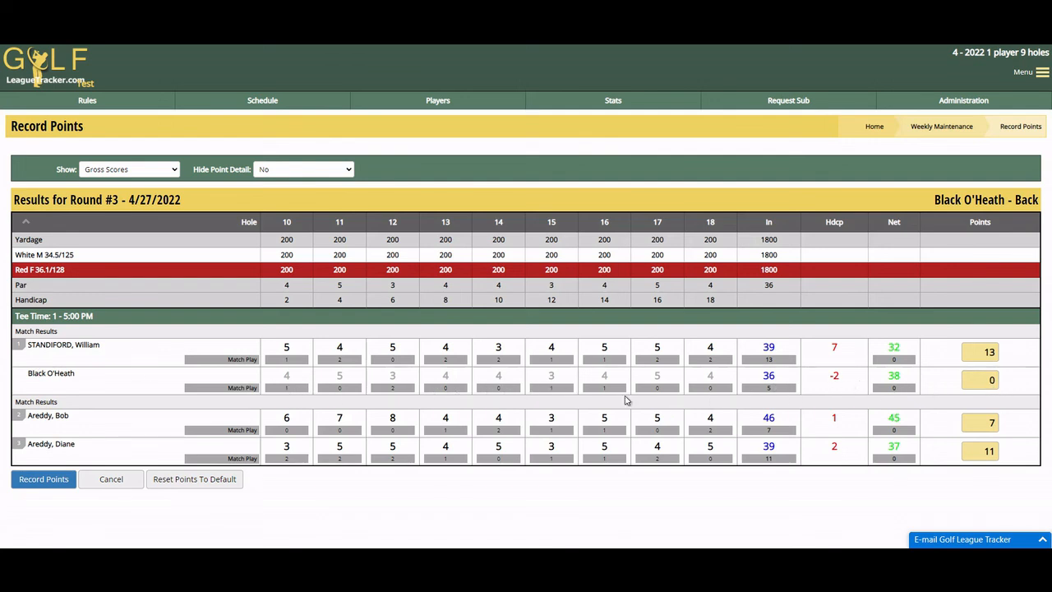
click(44, 479)
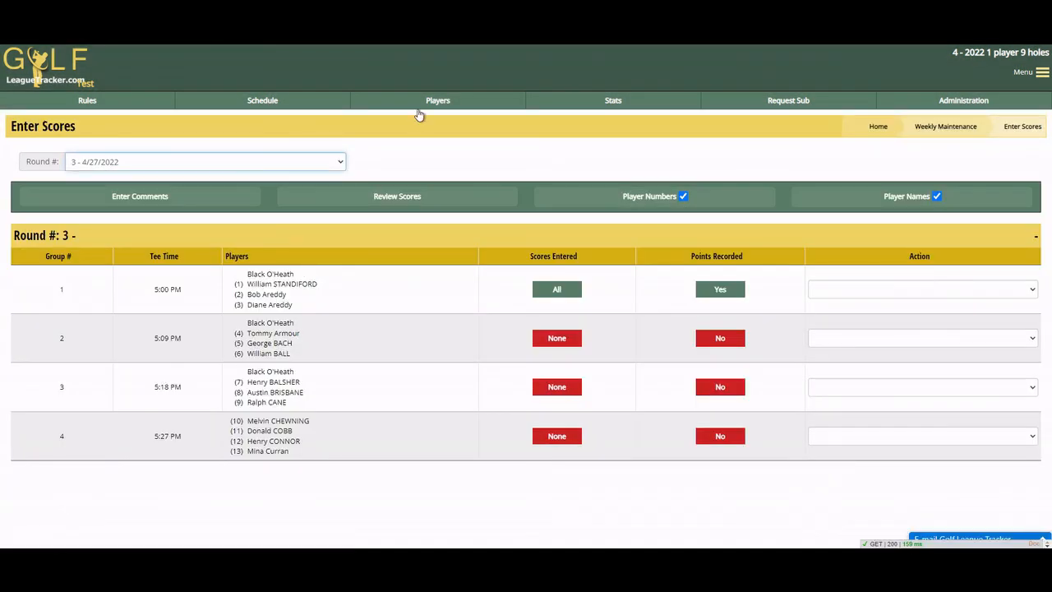
Step: Open the league standings to review round 3 results
click(620, 102)
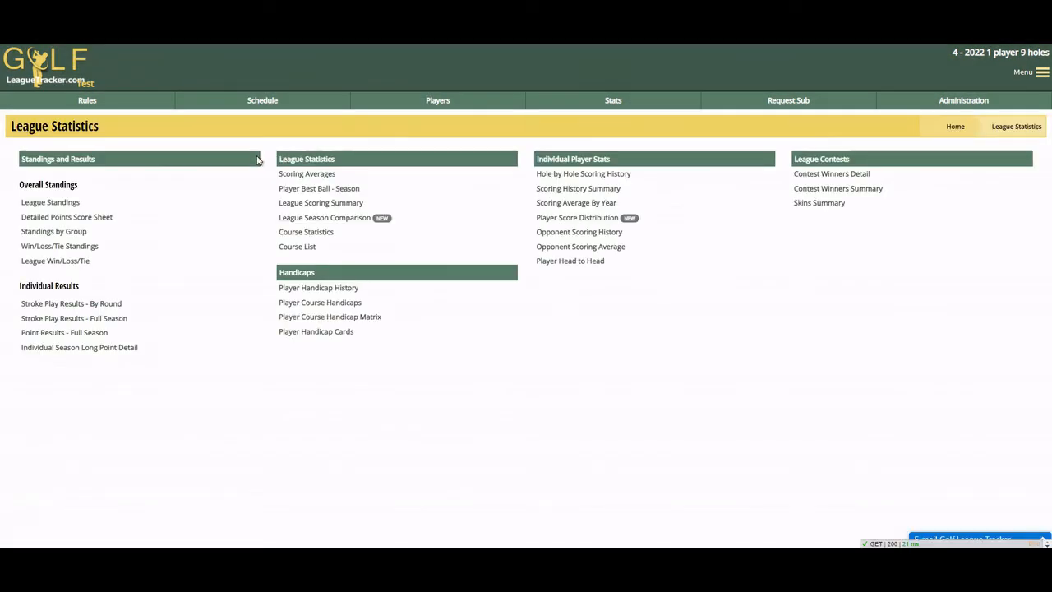
click(75, 205)
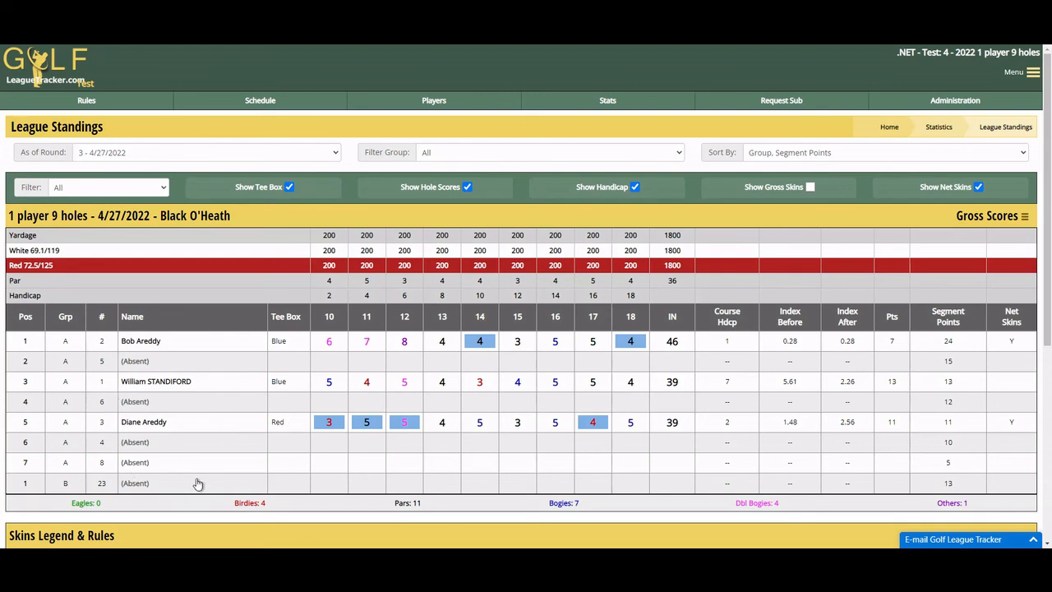
Step: Open score entry for group 2 of round 3 from weekly admin
click(931, 101)
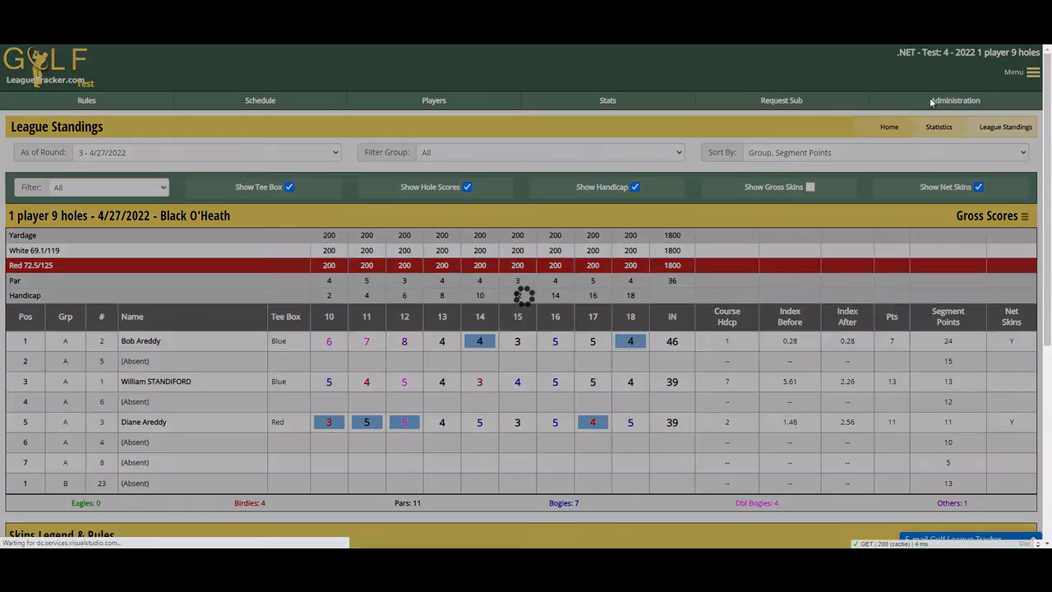
click(87, 214)
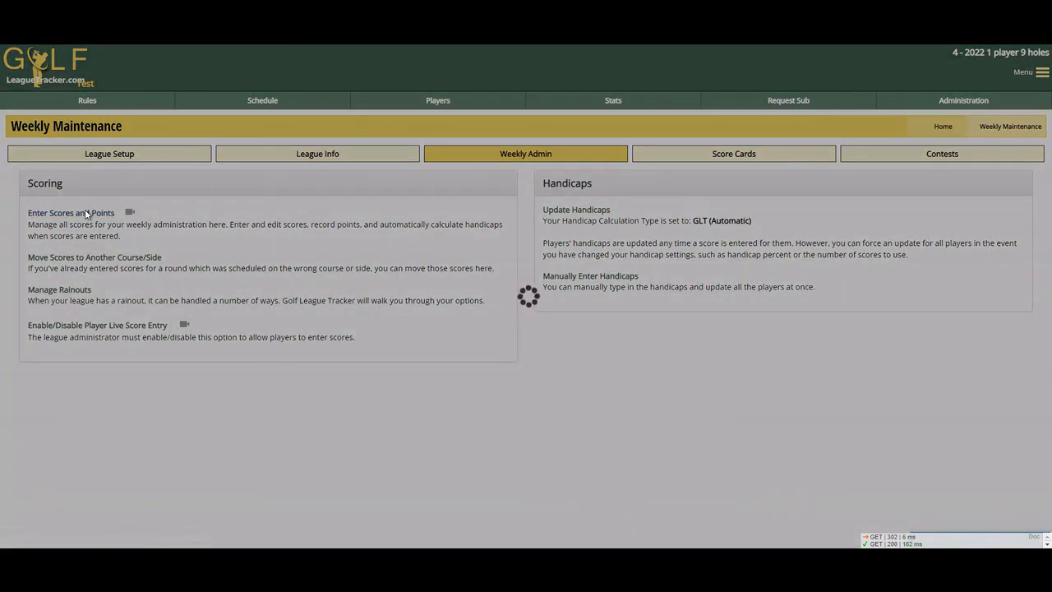
click(129, 162)
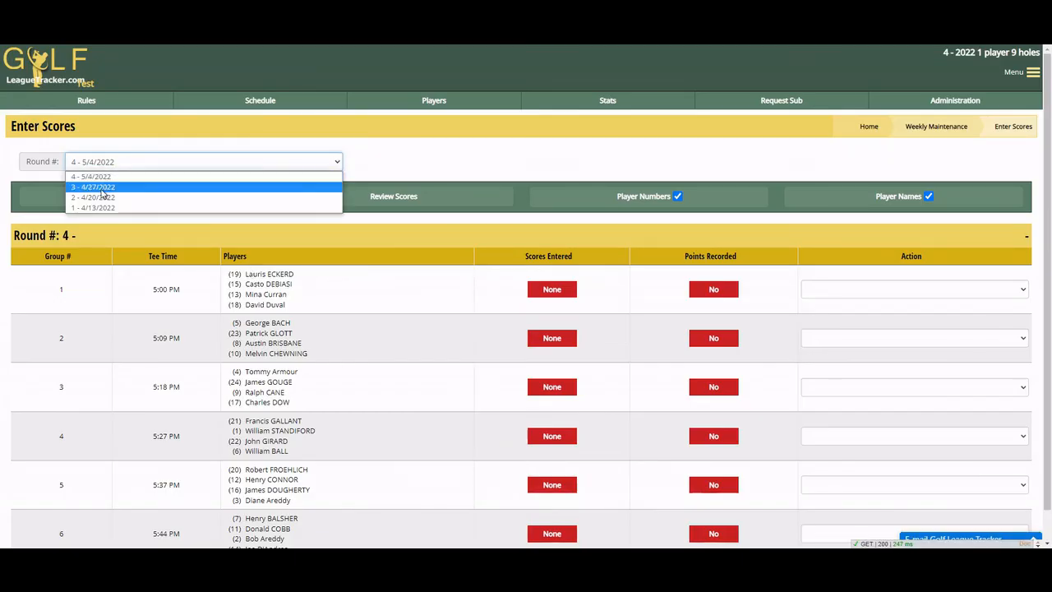
click(102, 188)
click(888, 338)
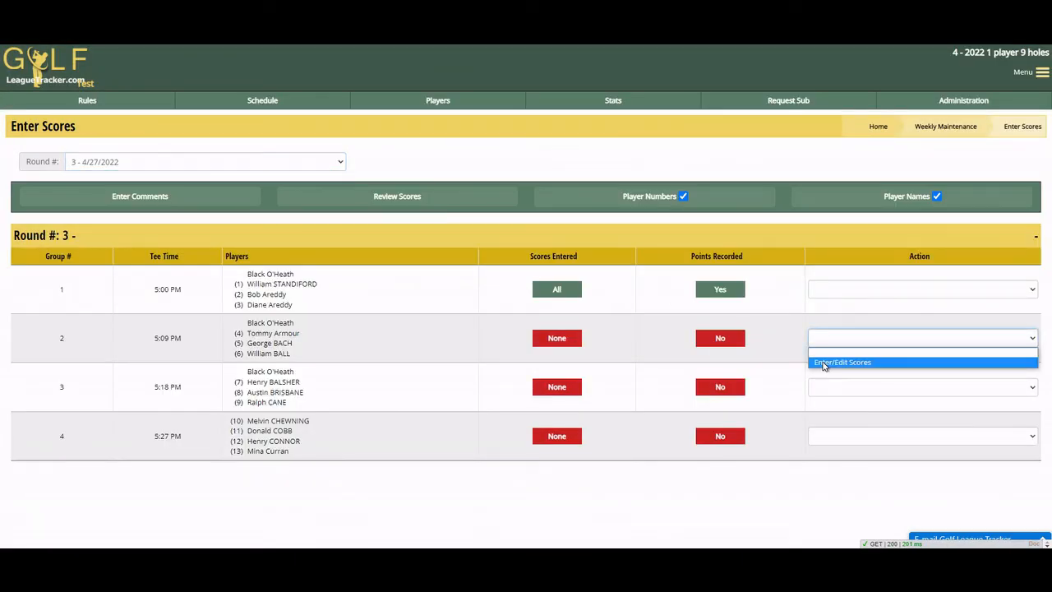
click(823, 363)
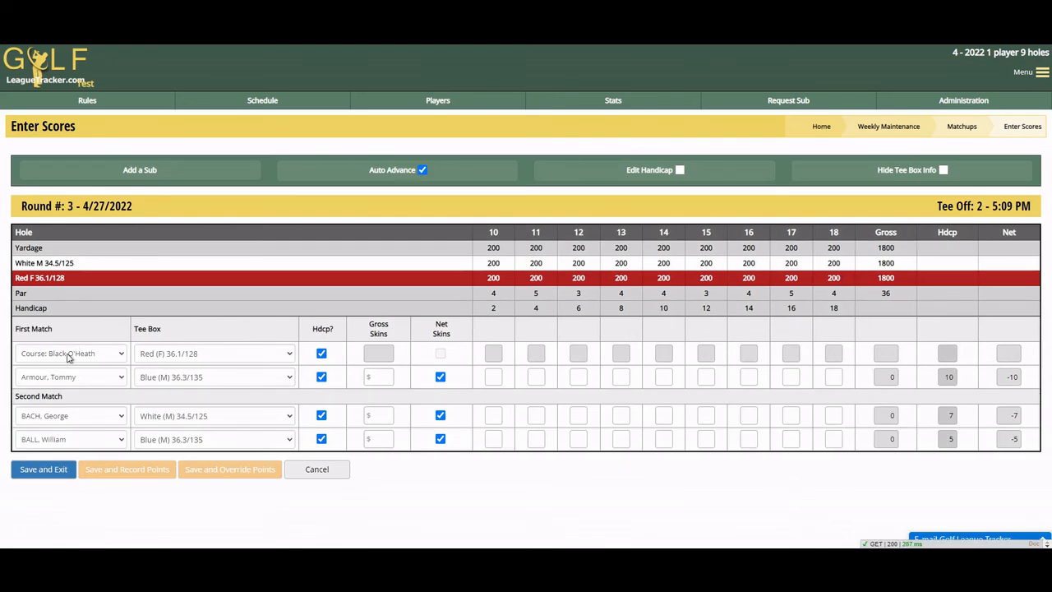
Step: Substitute the first listed sub for the Black O'Heath slot in group 2, clearing its scores, and save the scorecard
click(68, 356)
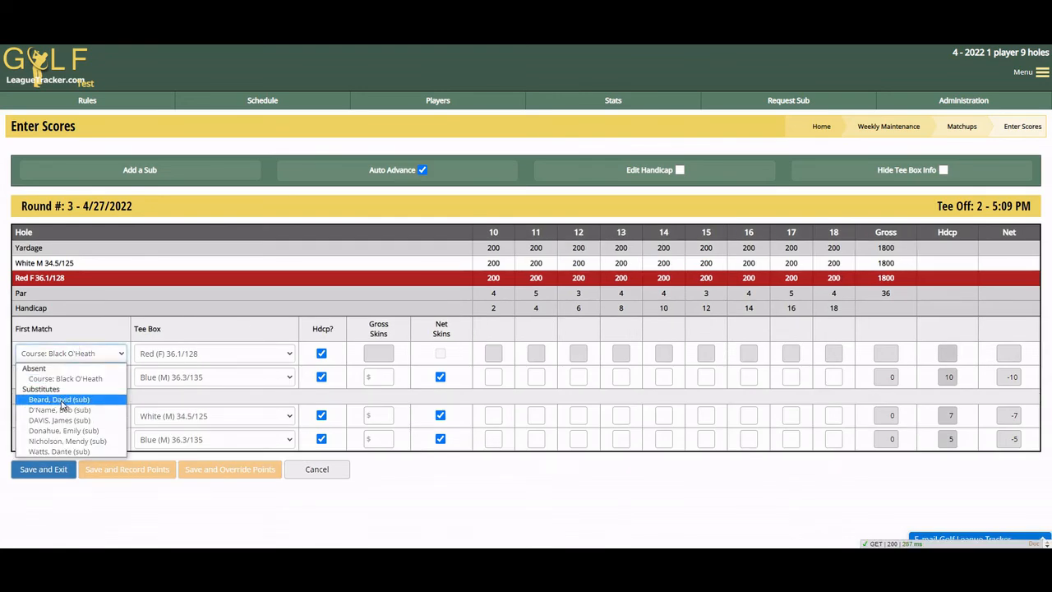
click(61, 401)
click(546, 362)
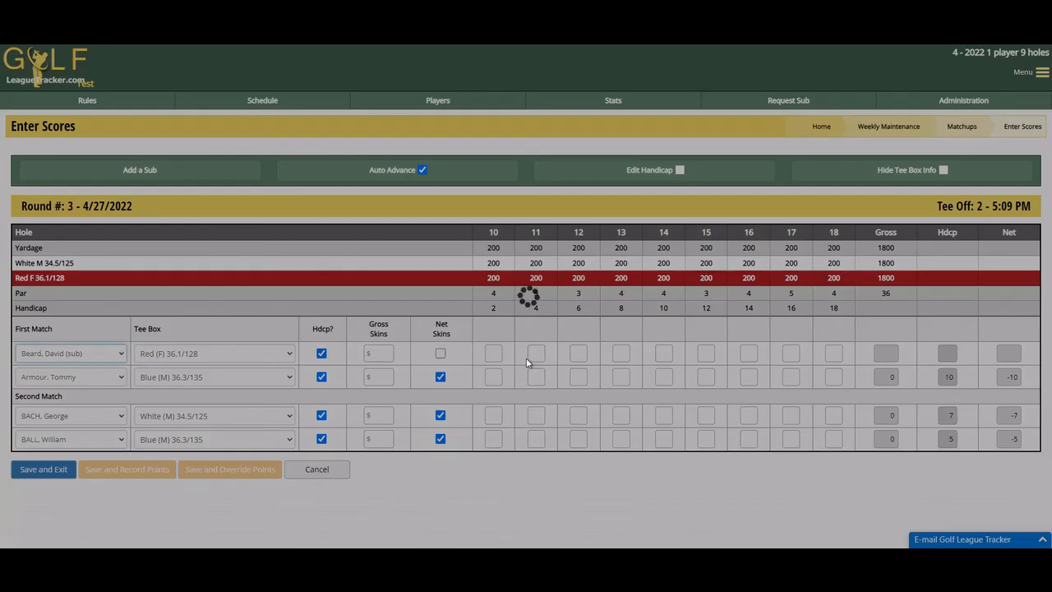
click(623, 363)
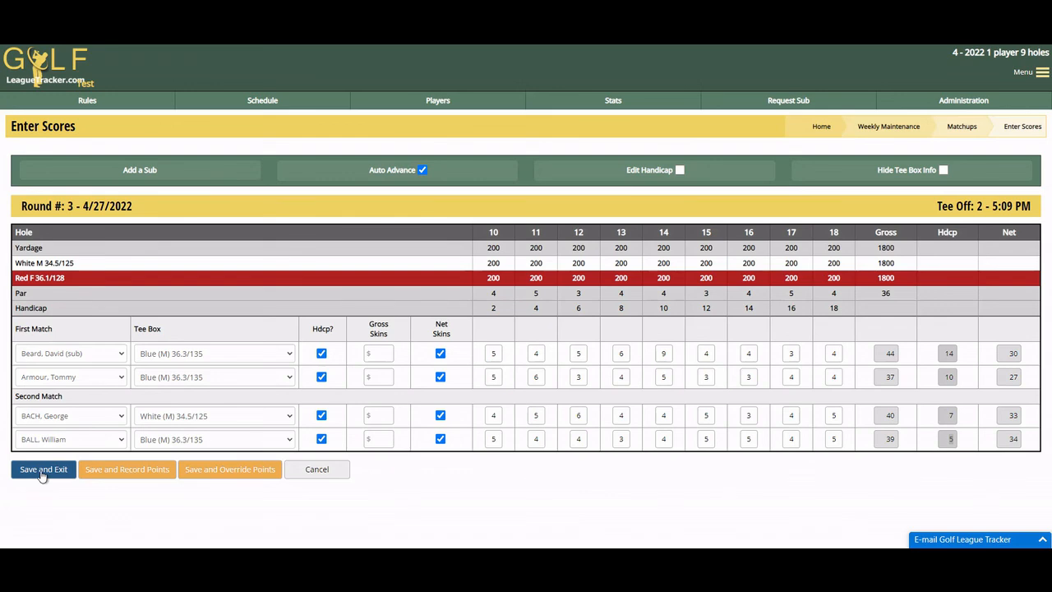
click(43, 470)
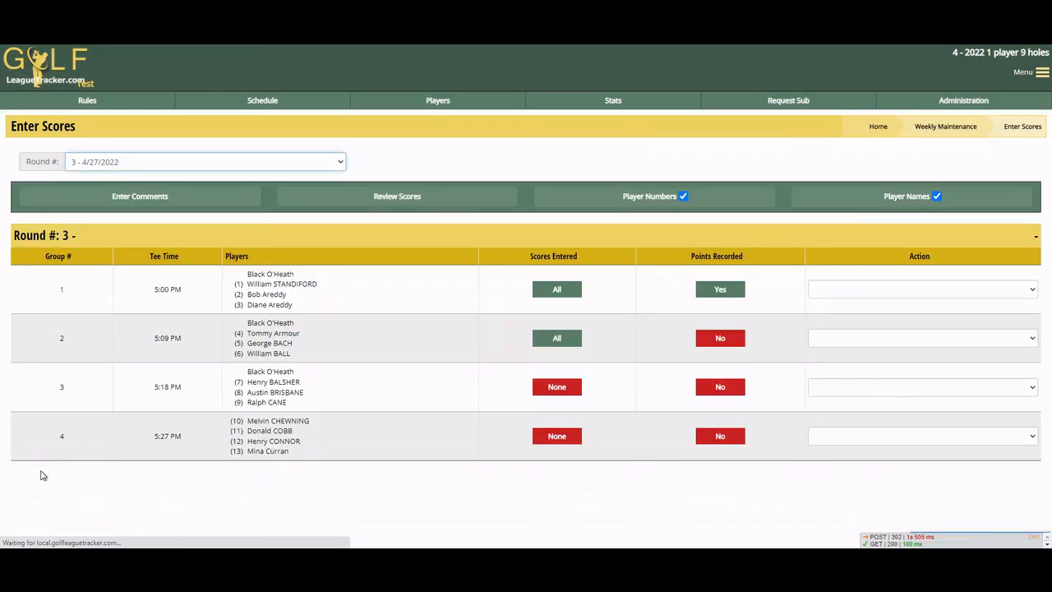
Step: Record the match points for group 2
click(864, 339)
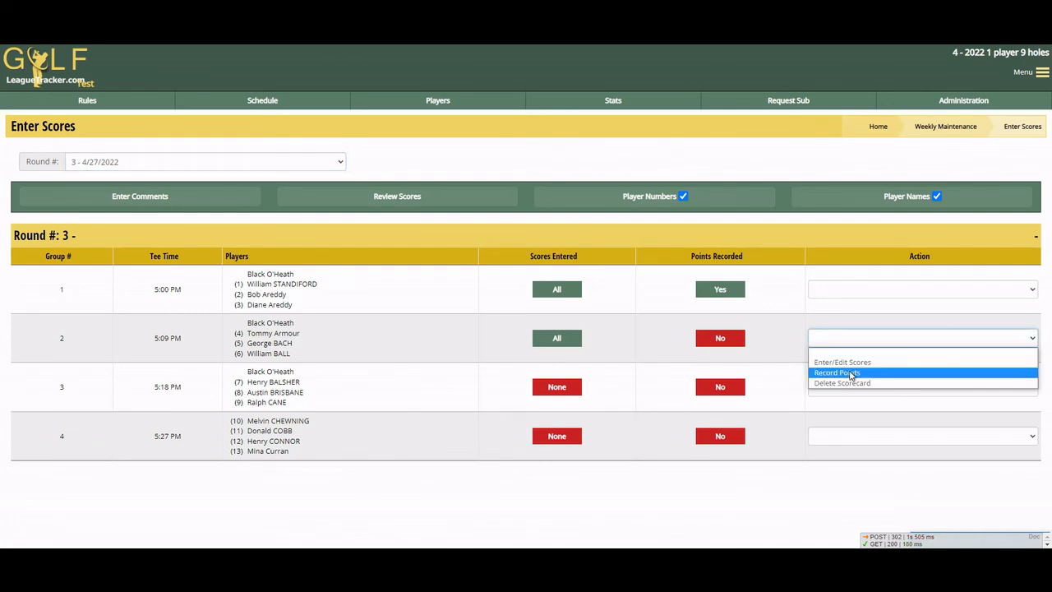
click(849, 373)
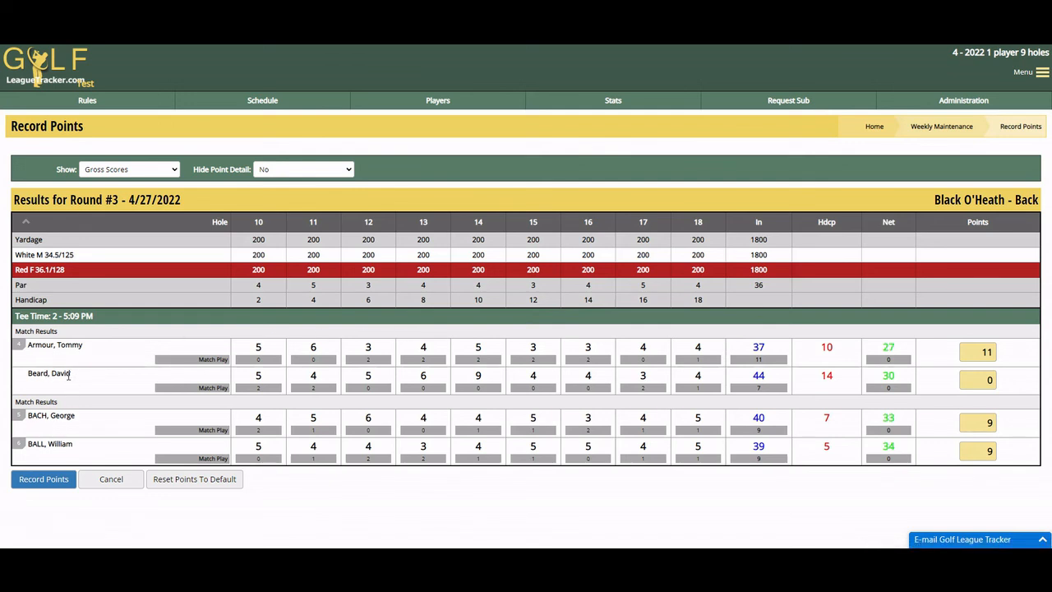
drag(67, 375, 43, 374)
click(75, 378)
click(44, 479)
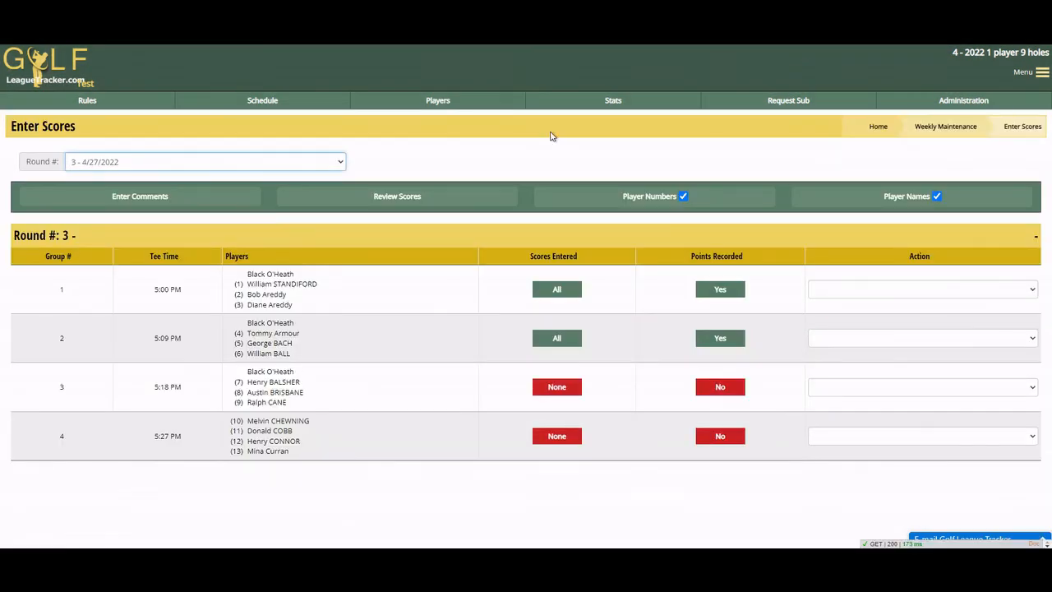
Step: Review the updated league standings and net skins for round 3
click(614, 101)
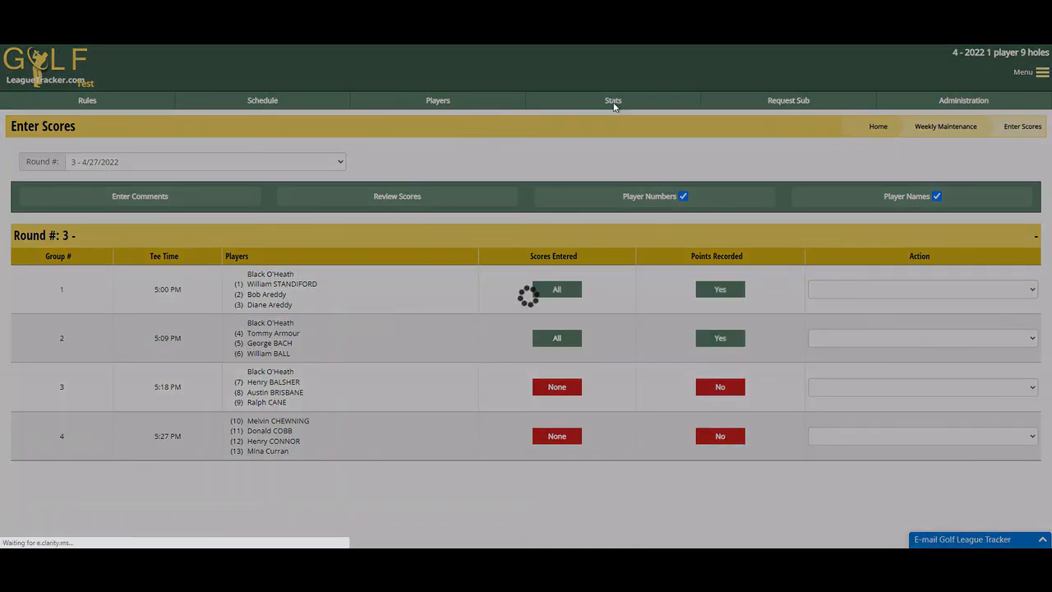
click(55, 202)
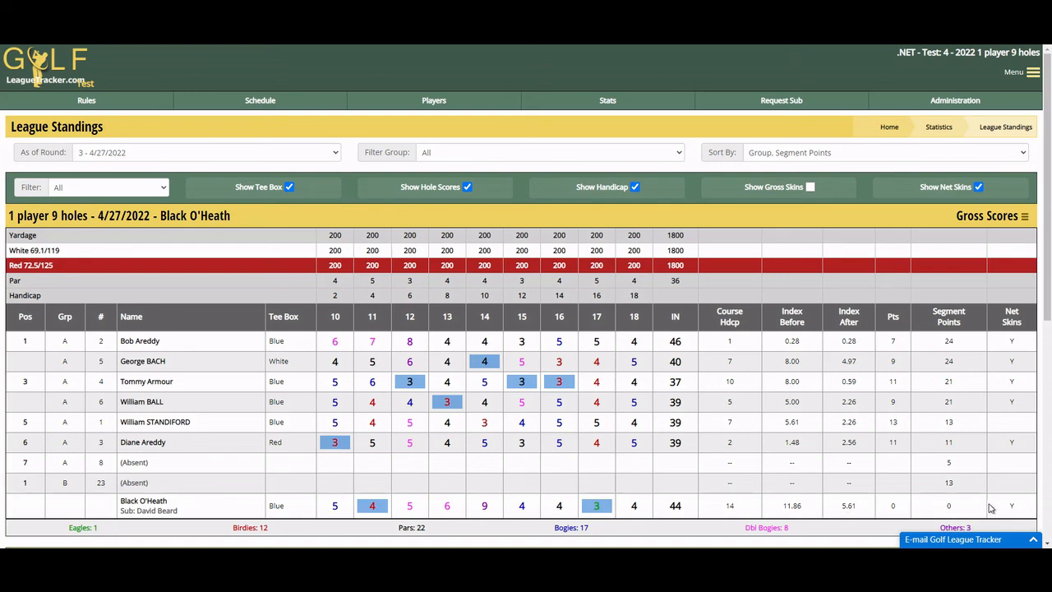
scroll(986, 497, down, 3)
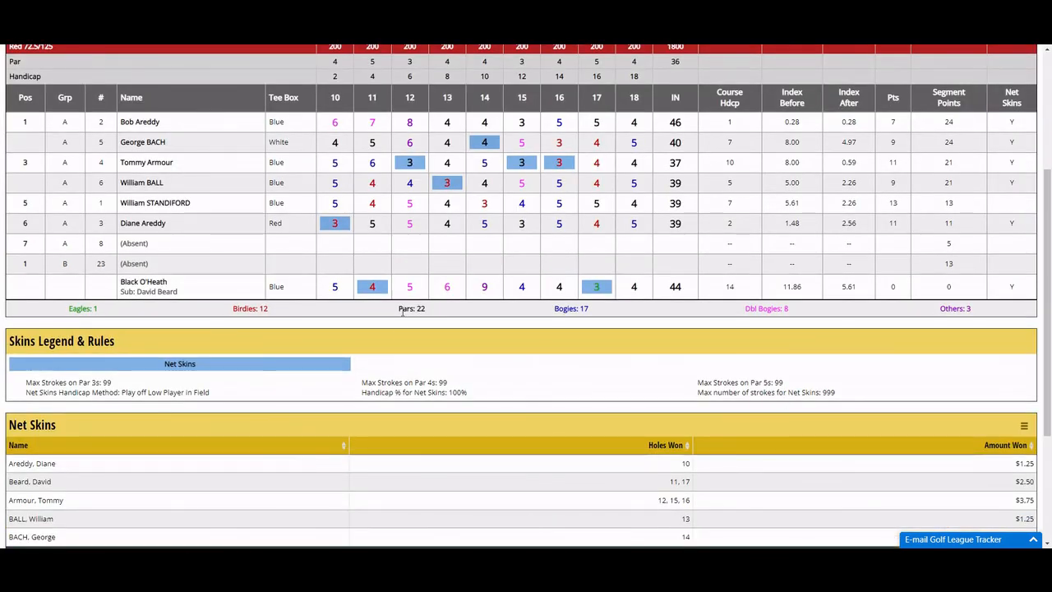